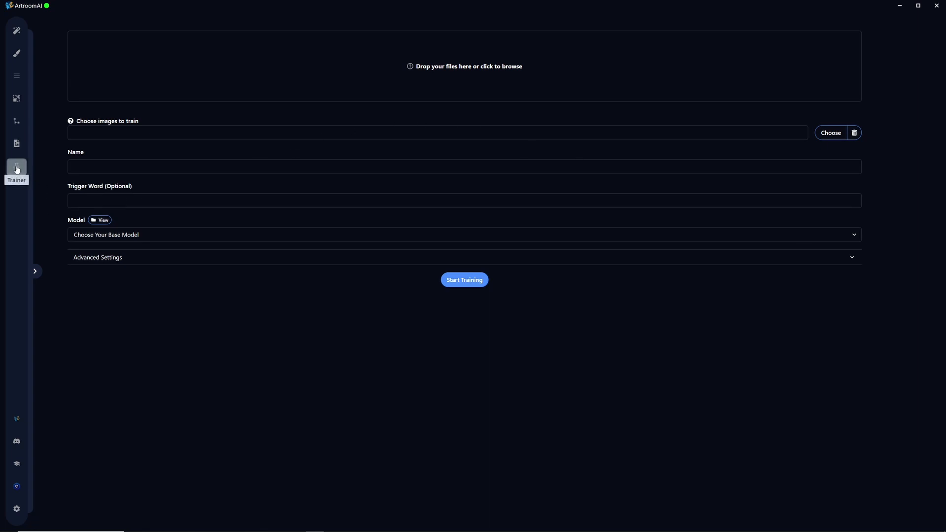
- Load all the images in the Desktop\AI\Guay folder as the training images
{"action": "left_click", "coordinate": [655, 135]}
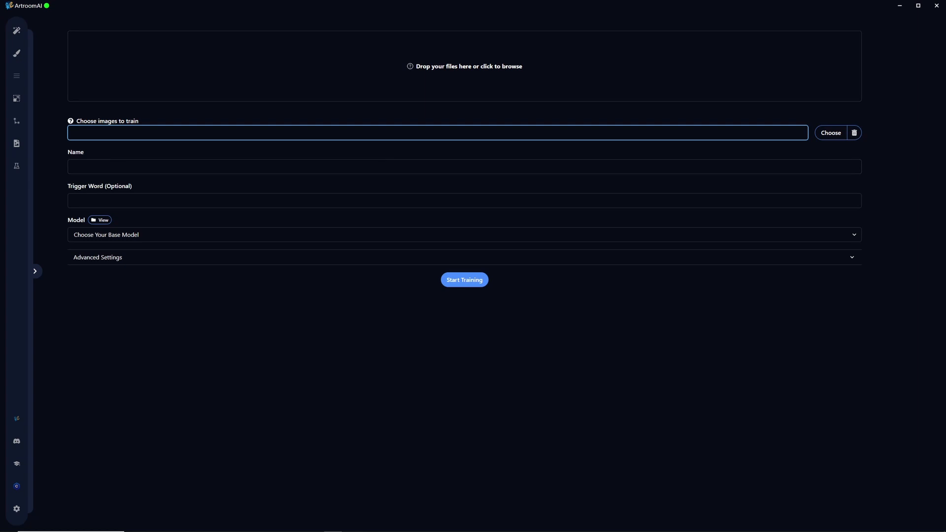
{"action": "left_click", "coordinate": [845, 327]}
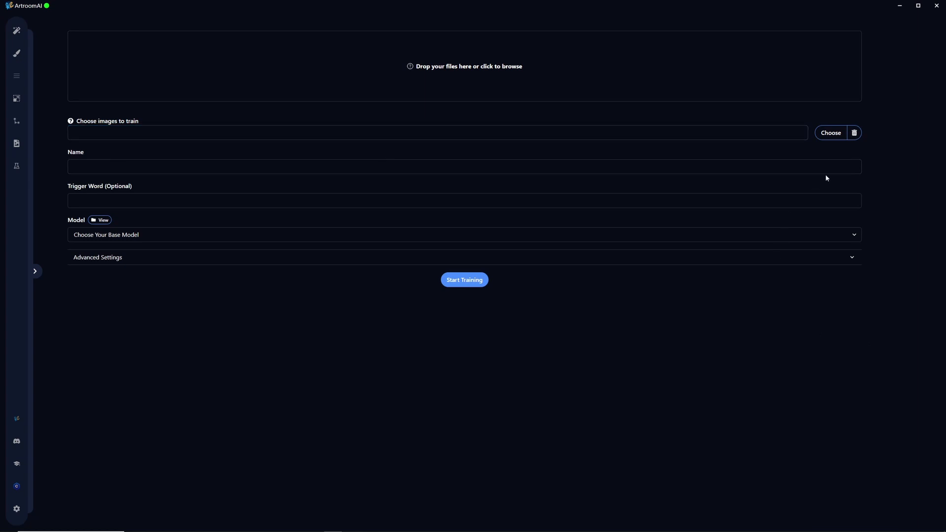
{"action": "left_click", "coordinate": [831, 134]}
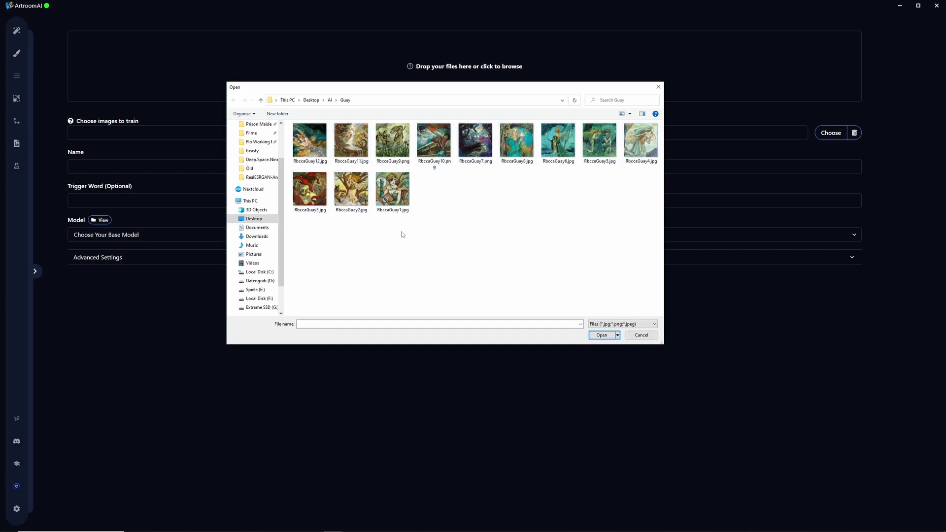
{"action": "key", "text": "ctrl+a"}
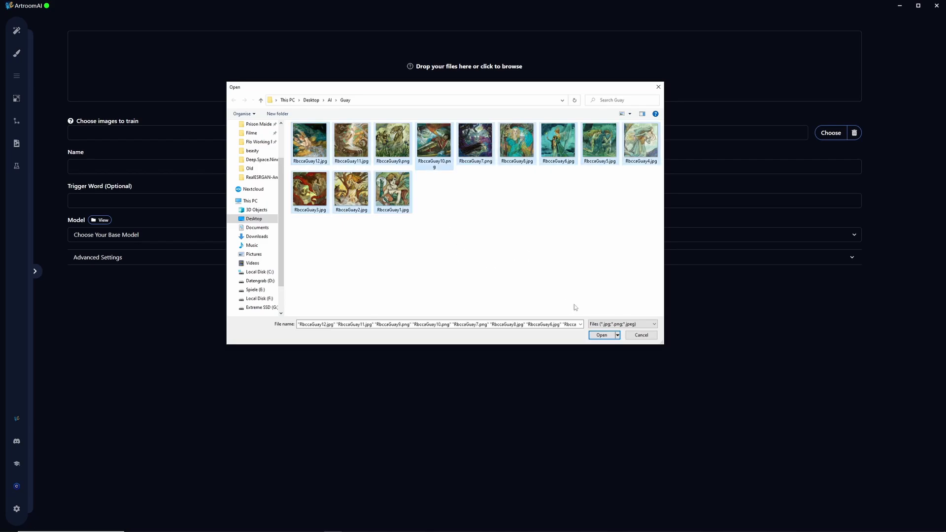
{"action": "left_click", "coordinate": [598, 333]}
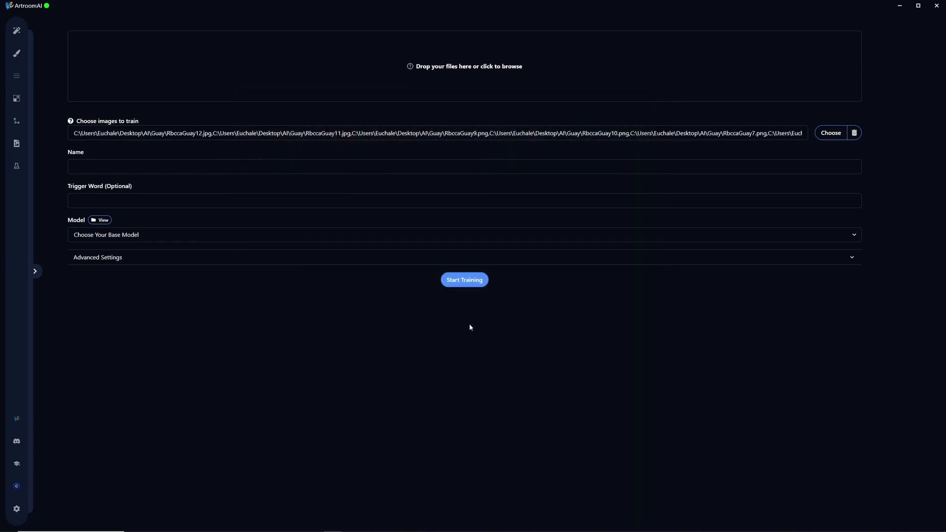
- Set both the training name and the trigger word to RbccaGuay
{"action": "left_click", "coordinate": [133, 164]}
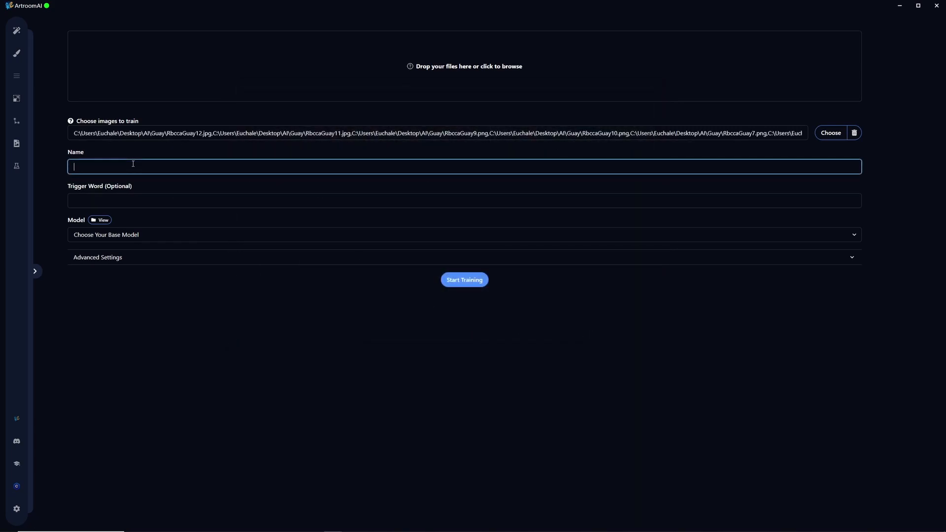
{"action": "type", "text": "RbccaGuay"}
{"action": "left_click", "coordinate": [135, 202]}
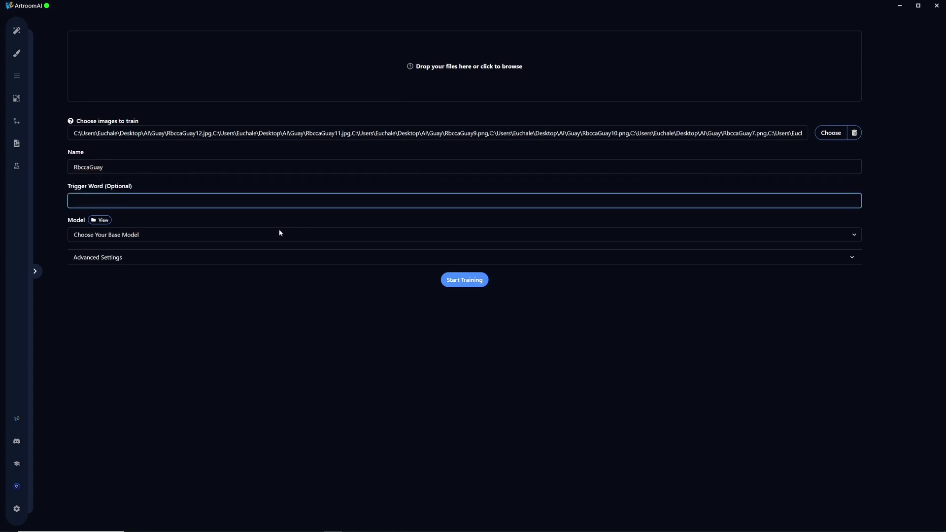
{"action": "double_click", "coordinate": [151, 170]}
{"action": "key", "text": "ctrl+c"}
{"action": "left_click", "coordinate": [155, 202]}
{"action": "key", "text": "ctrl+v"}
- Look through the available base models and the advanced training settings without changing anything
{"action": "left_click", "coordinate": [185, 238]}
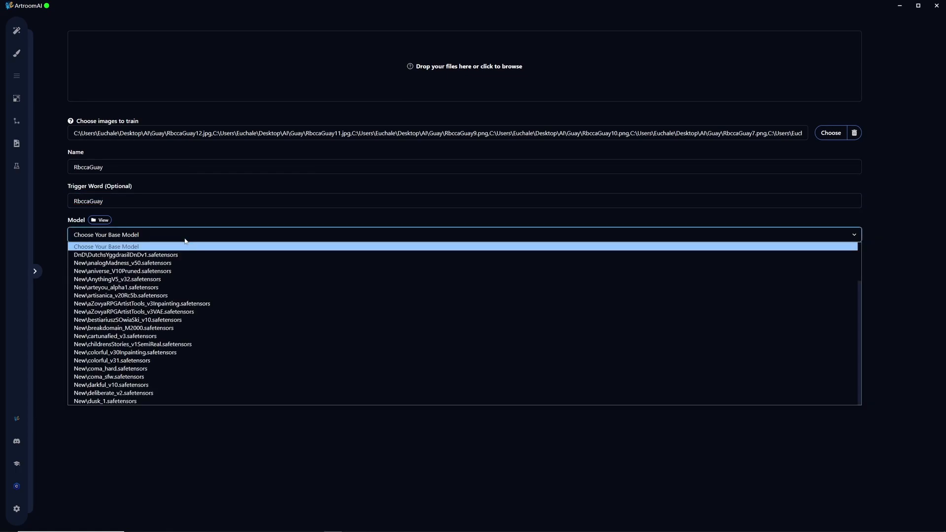
{"action": "scroll", "coordinate": [275, 323], "scroll_direction": "down", "scroll_amount": 5}
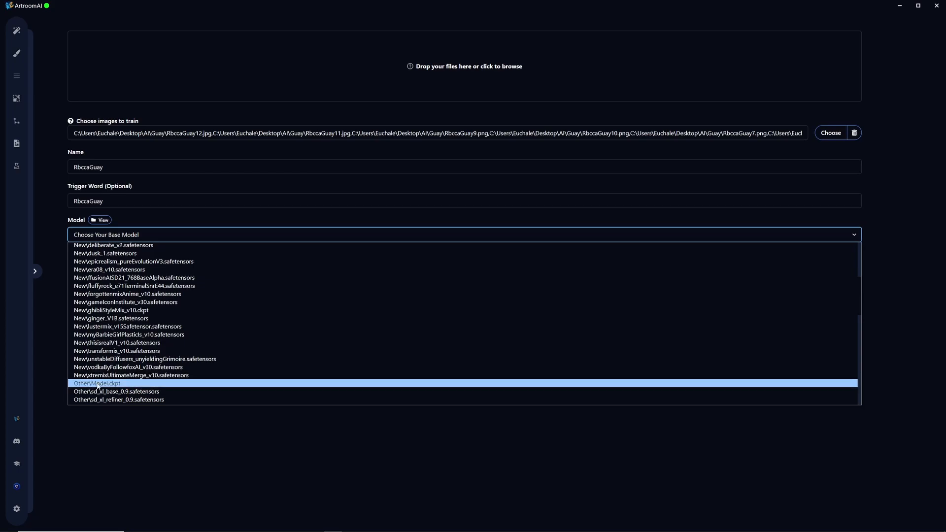
{"action": "scroll", "coordinate": [297, 350], "scroll_direction": "down", "scroll_amount": 3}
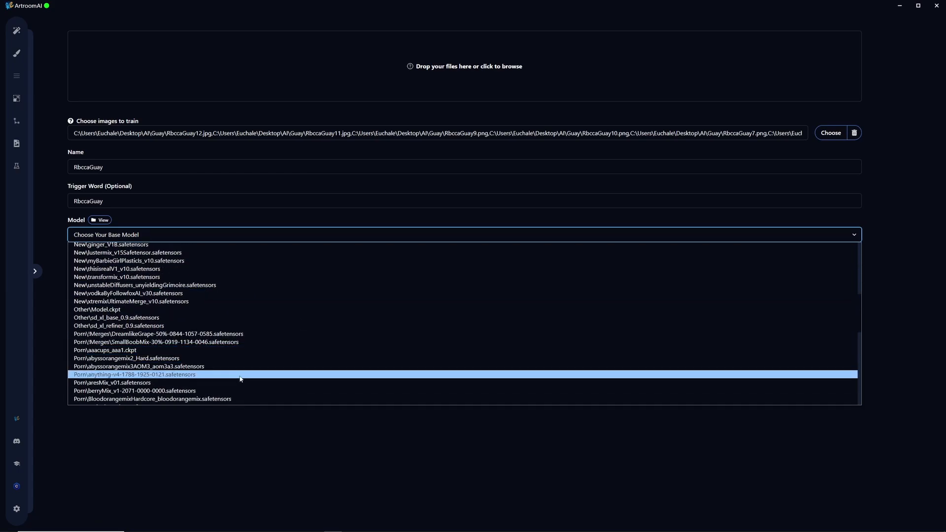
{"action": "left_click", "coordinate": [243, 225]}
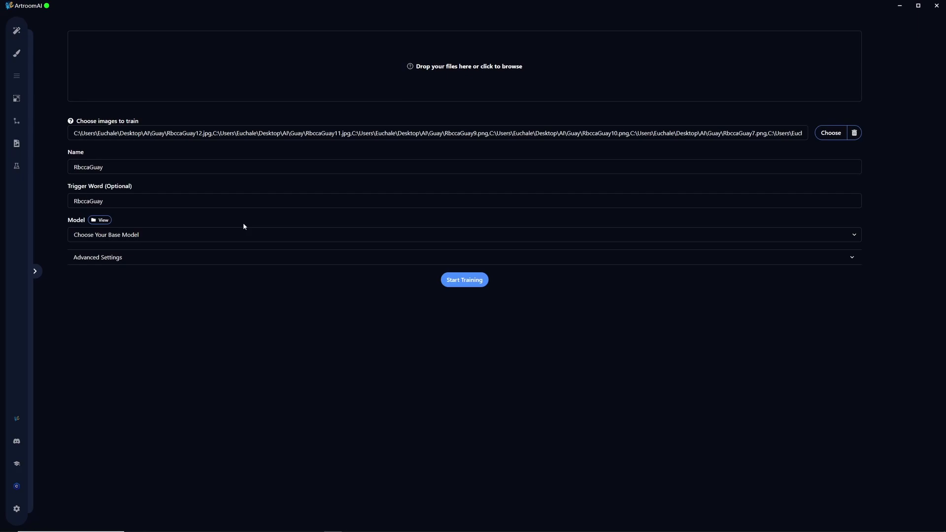
{"action": "left_click", "coordinate": [156, 257]}
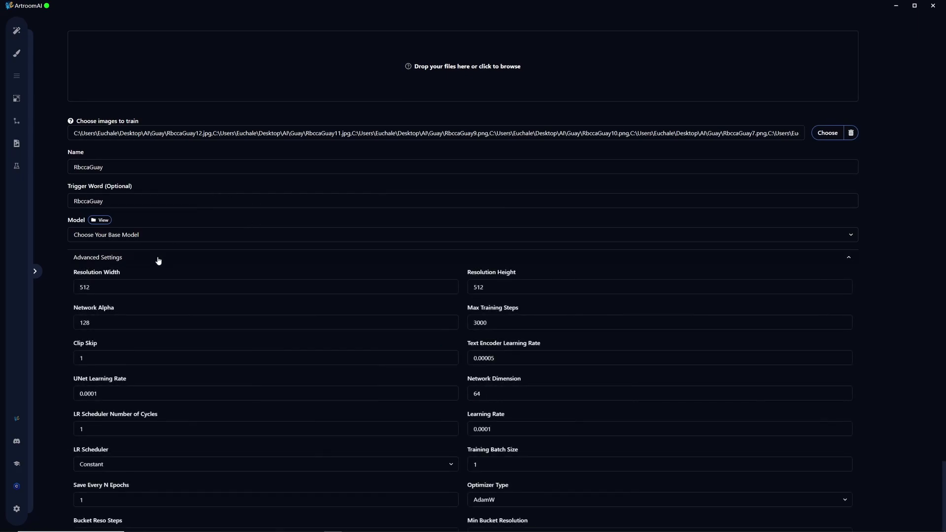
{"action": "left_click", "coordinate": [158, 260]}
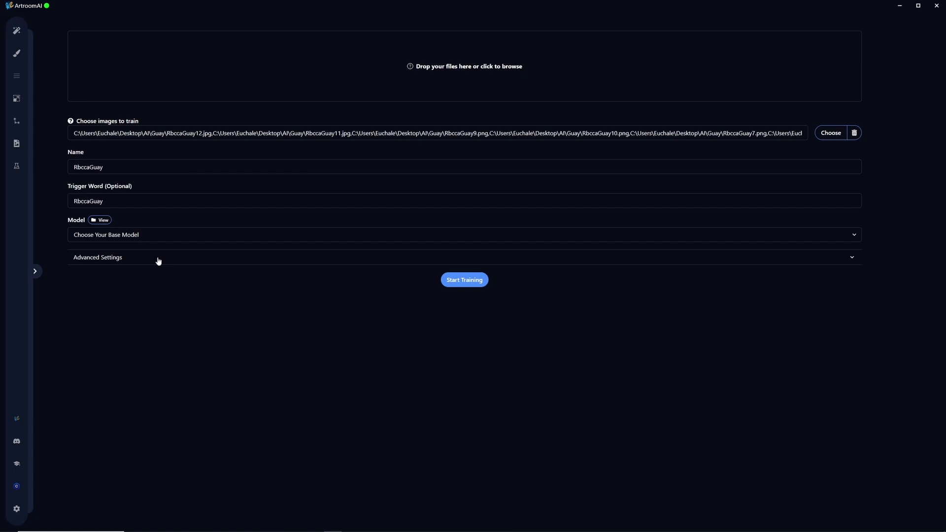
{"action": "left_click", "coordinate": [158, 261]}
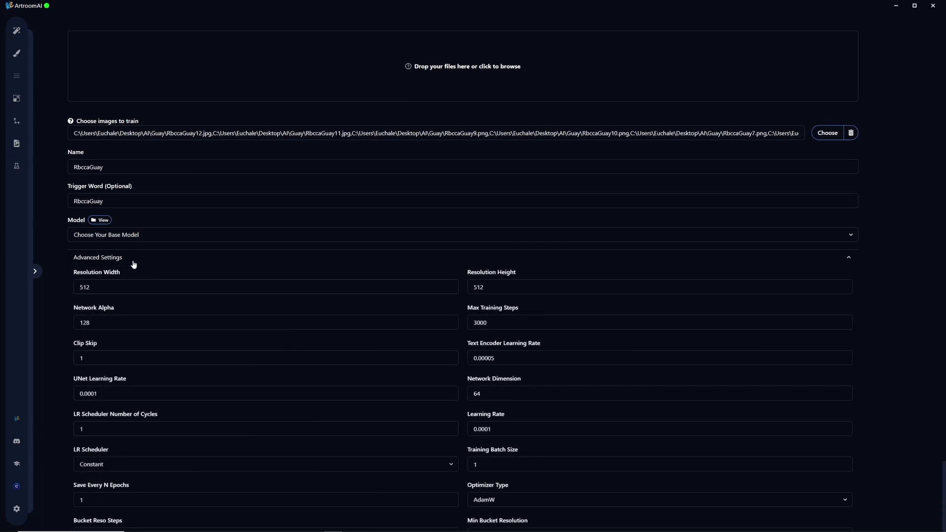
{"action": "left_click", "coordinate": [107, 258]}
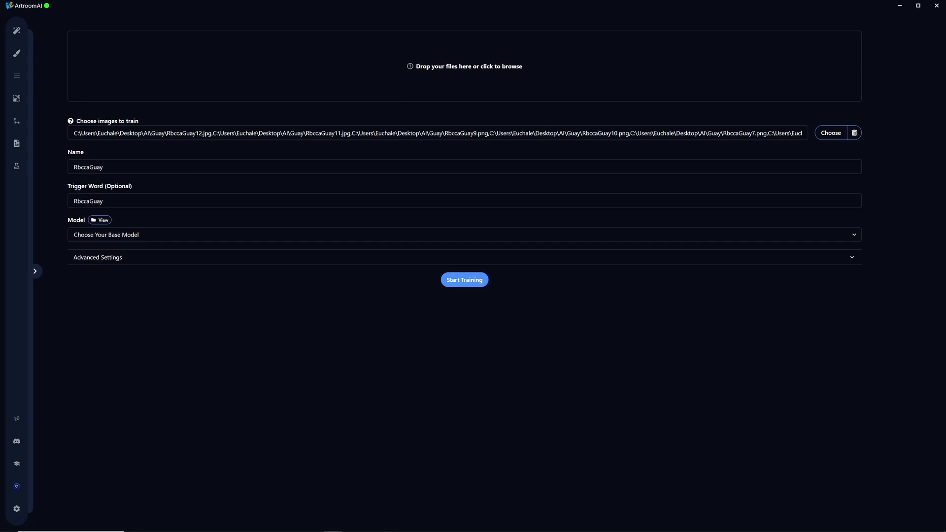
- Switch to File Explorer and examine the trained Lora files in SD-Models\Lora\06_Guay
{"action": "key", "text": "alt+Tab"}
{"action": "left_click", "coordinate": [327, 267]}
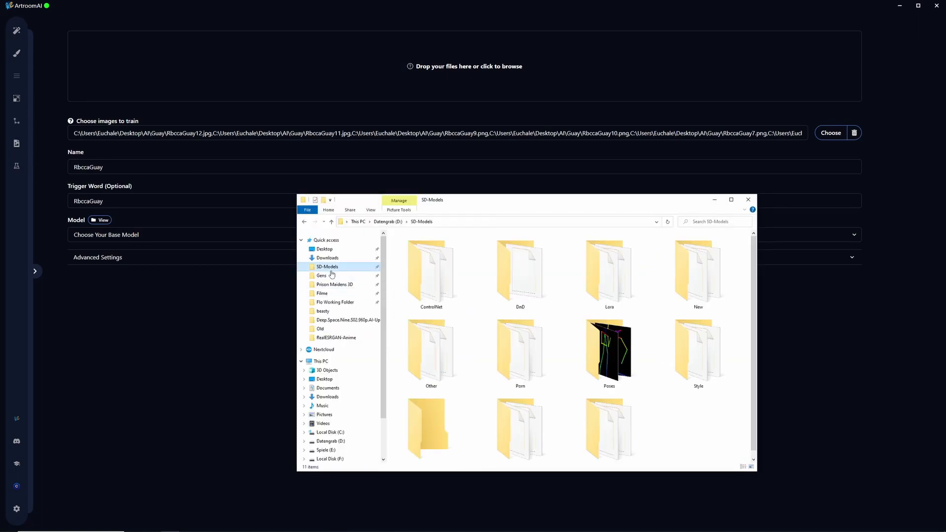
{"action": "left_click", "coordinate": [614, 283]}
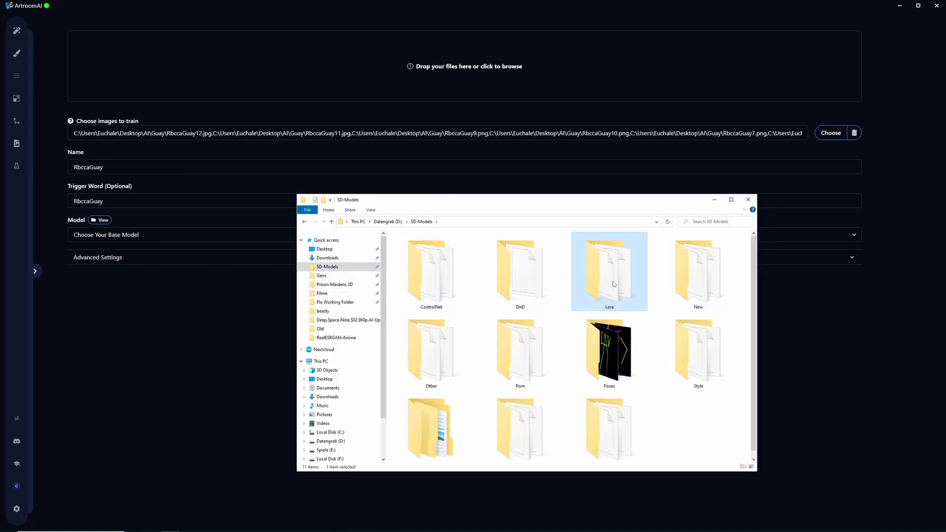
{"action": "double_click", "coordinate": [613, 284]}
{"action": "double_click", "coordinate": [418, 292]}
{"action": "left_click_drag", "start_coordinate": [528, 400], "coordinate": [396, 229]}
{"action": "left_click", "coordinate": [523, 418]}
{"action": "left_click_drag", "start_coordinate": [590, 411], "coordinate": [426, 240]}
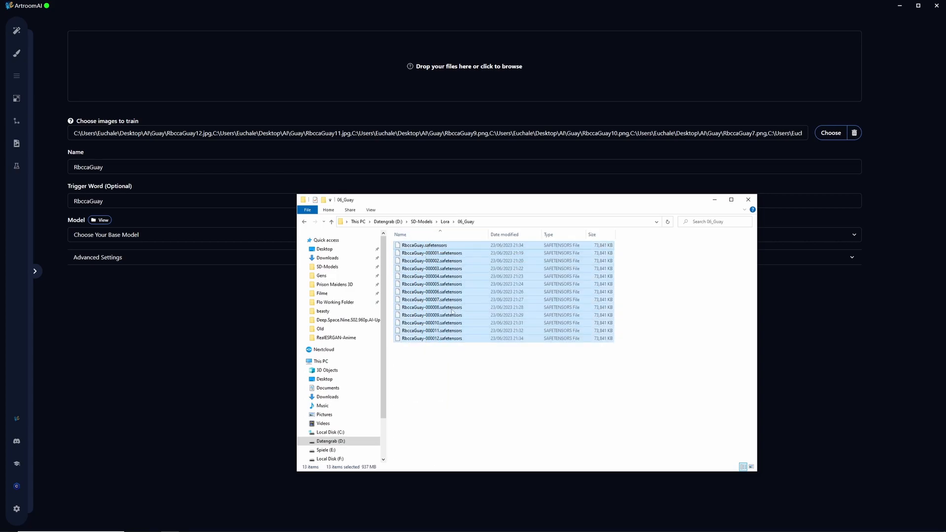
{"action": "left_click", "coordinate": [446, 354]}
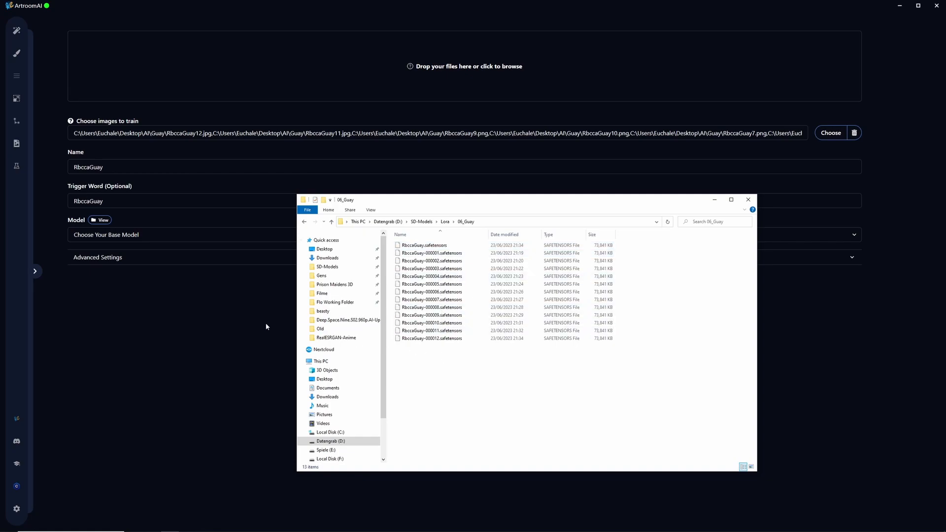
- Return to ArtroomAI's image generation page and remove the RbccaGuay-000010 Lora already loaded there
{"action": "left_click", "coordinate": [16, 30]}
{"action": "left_click", "coordinate": [302, 355]}
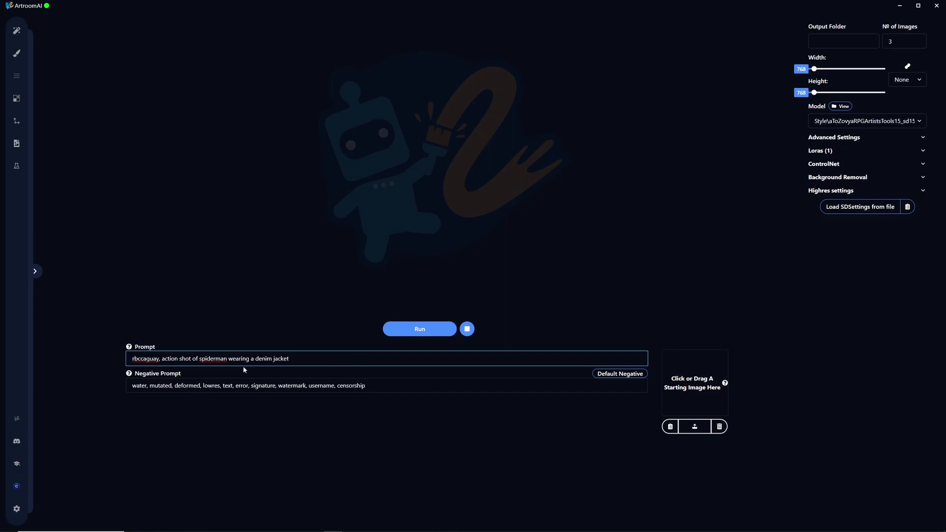
{"action": "left_click", "coordinate": [827, 152]}
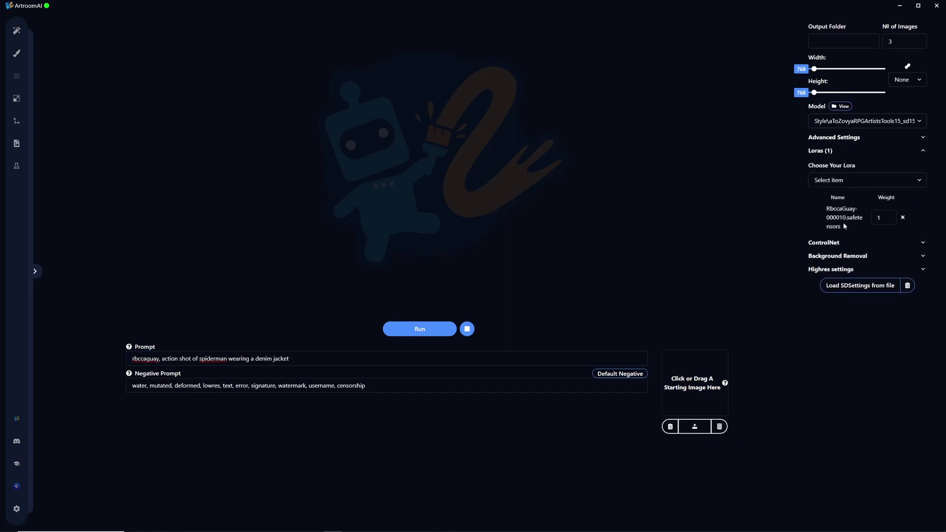
{"action": "left_click", "coordinate": [903, 218]}
- Add the Lora 06_Guay\RbccaGuay-000001.safetensors and generate images with the existing Spiderman prompt
{"action": "left_click", "coordinate": [867, 180]}
{"action": "scroll", "coordinate": [783, 276], "scroll_direction": "down", "scroll_amount": 5}
{"action": "scroll", "coordinate": [780, 290], "scroll_direction": "down", "scroll_amount": 10}
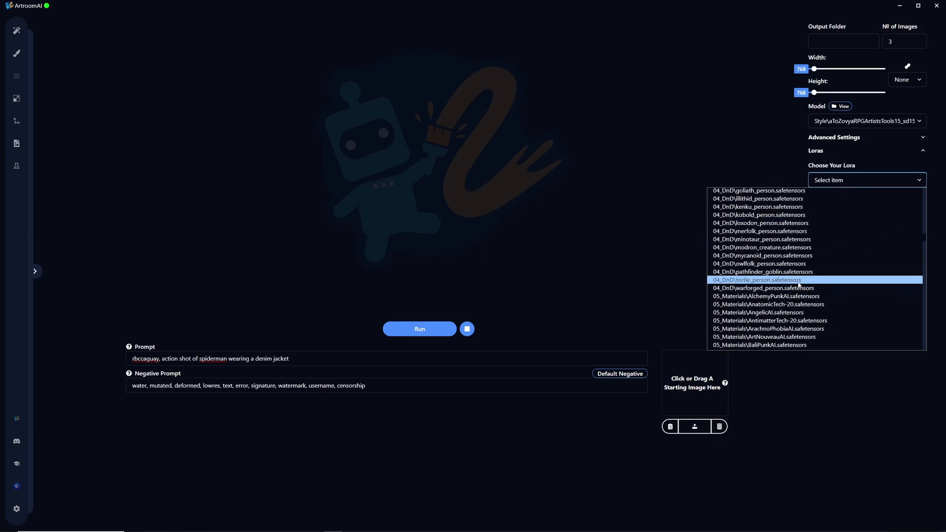
{"action": "scroll", "coordinate": [837, 274], "scroll_direction": "down", "scroll_amount": 3}
{"action": "scroll", "coordinate": [813, 285], "scroll_direction": "down", "scroll_amount": 3}
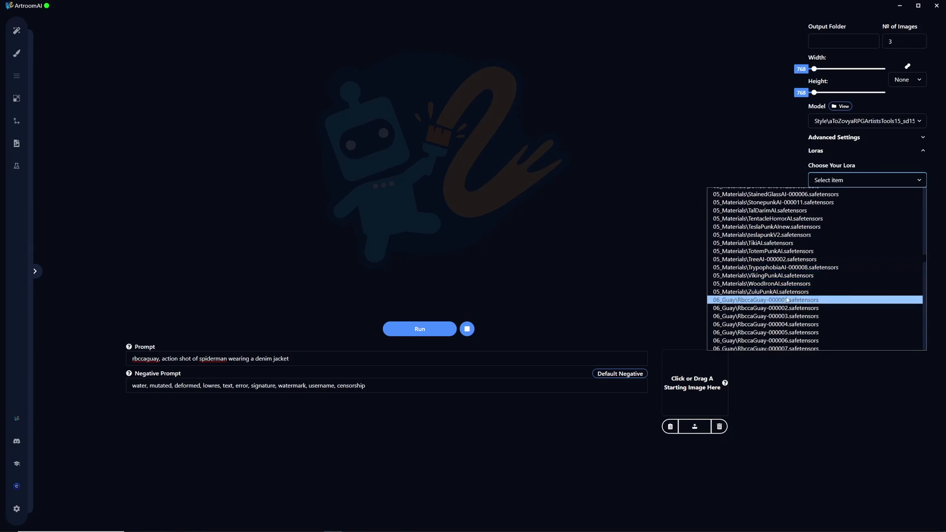
{"action": "left_click", "coordinate": [793, 300]}
{"action": "left_click", "coordinate": [418, 331]}
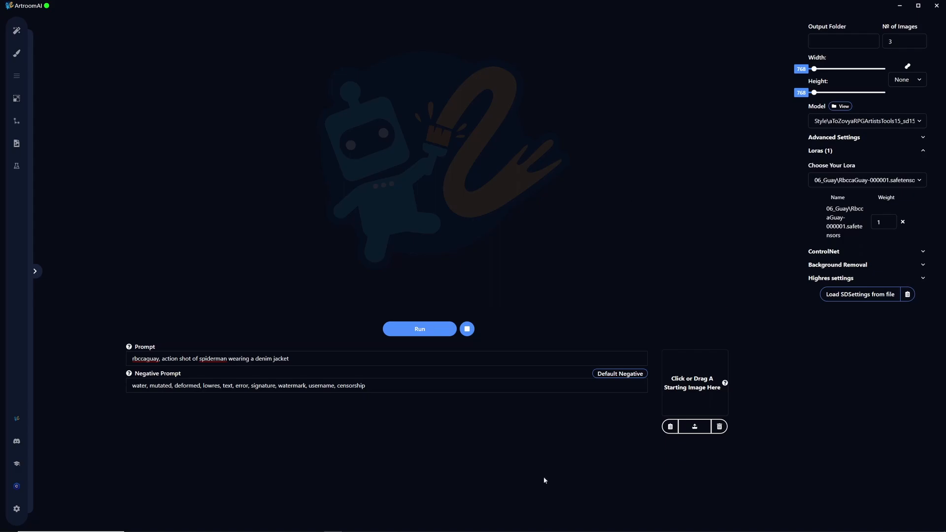
{"action": "mouse_move", "coordinate": [338, 525]}
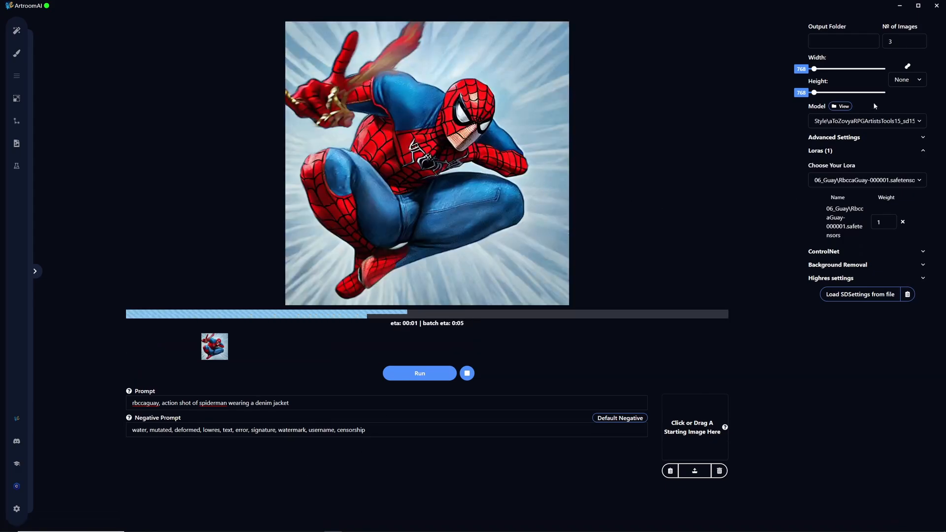
- Replace the loaded Lora with 06_Guay\RbccaGuay-000010.safetensors and generate another batch of images
{"action": "left_click", "coordinate": [903, 222]}
{"action": "left_click", "coordinate": [887, 180]}
{"action": "scroll", "coordinate": [793, 270], "scroll_direction": "down", "scroll_amount": 3}
{"action": "left_click", "coordinate": [793, 271]}
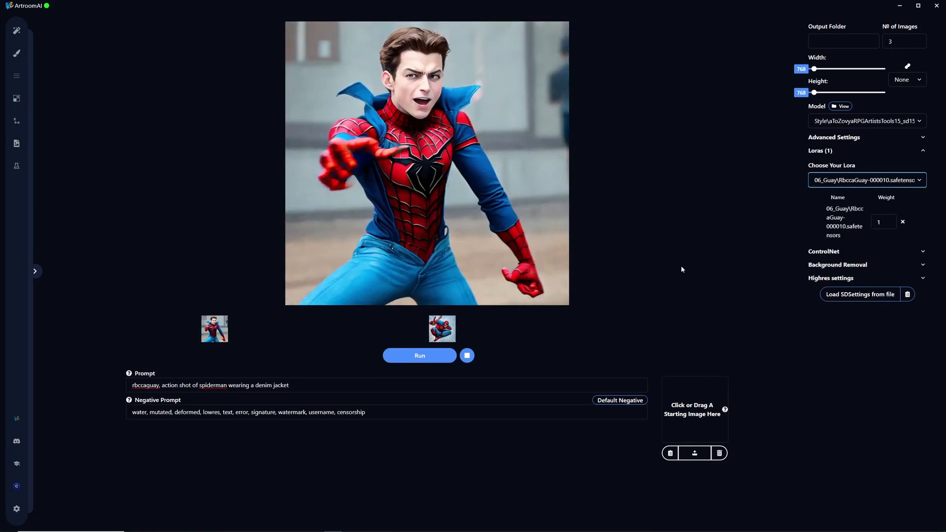
{"action": "left_click", "coordinate": [395, 377]}
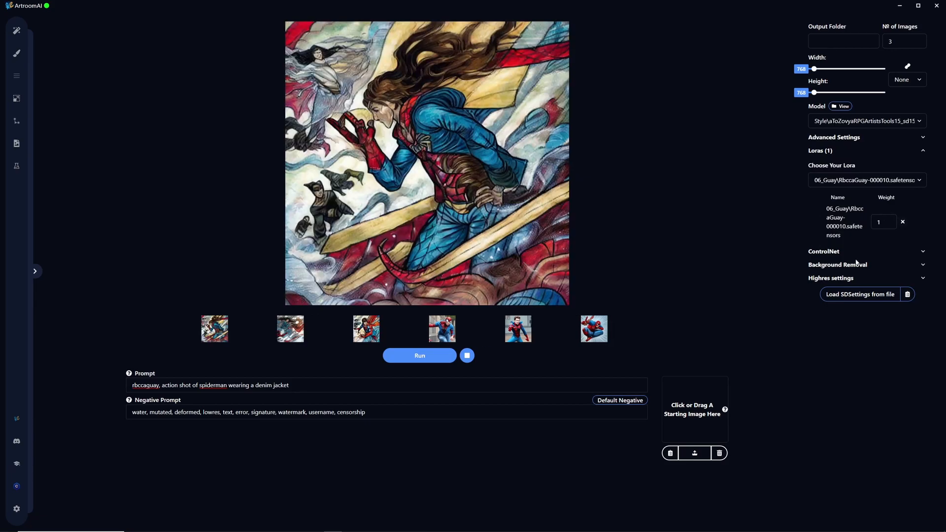
- Swap the current Lora for 06_Guay\RbccaGuay-000007.safetensors and run the same prompt again
{"action": "left_click", "coordinate": [902, 223]}
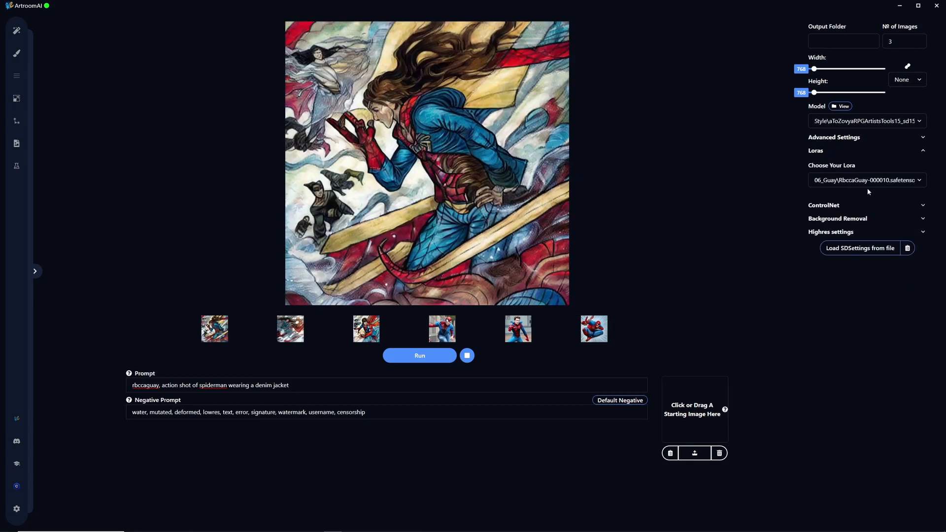
{"action": "left_click", "coordinate": [867, 182]}
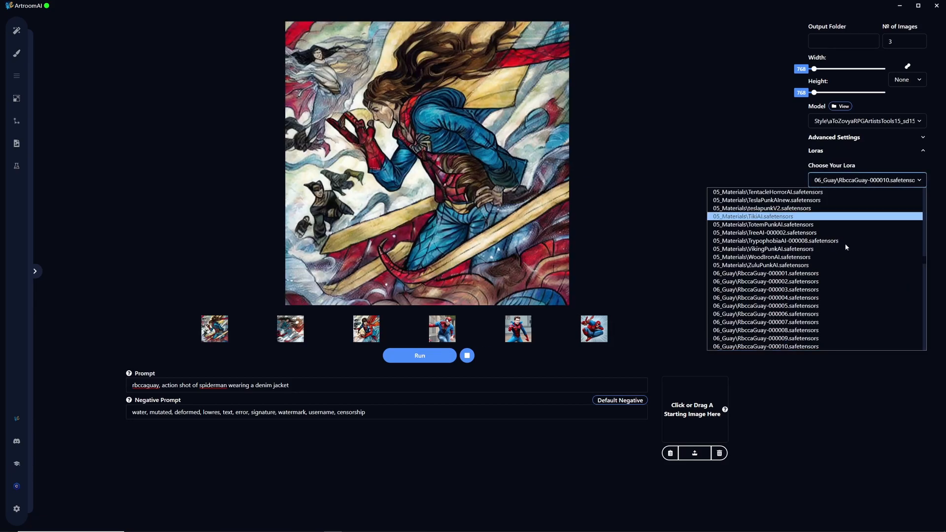
{"action": "left_click", "coordinate": [818, 322]}
{"action": "left_click", "coordinate": [395, 358]}
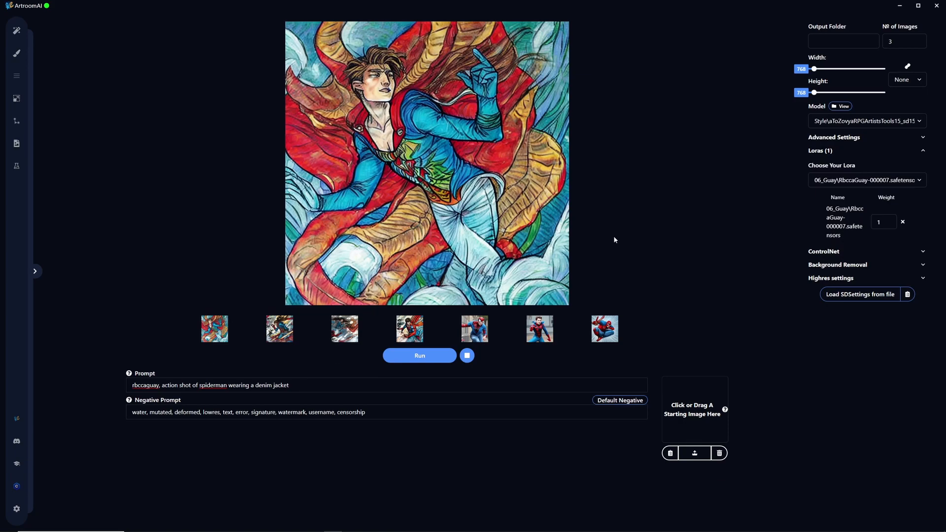
- Switch the Lora to 06_Guay\RbccaGuay-000005.safetensors and queue a new image generation
{"action": "double_click", "coordinate": [882, 222]}
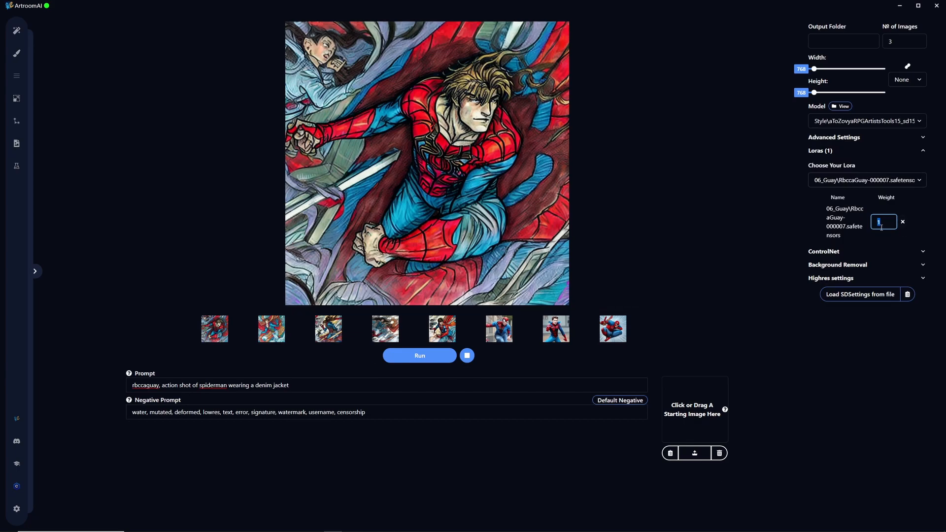
{"action": "left_click", "coordinate": [901, 223]}
{"action": "left_click", "coordinate": [844, 181]}
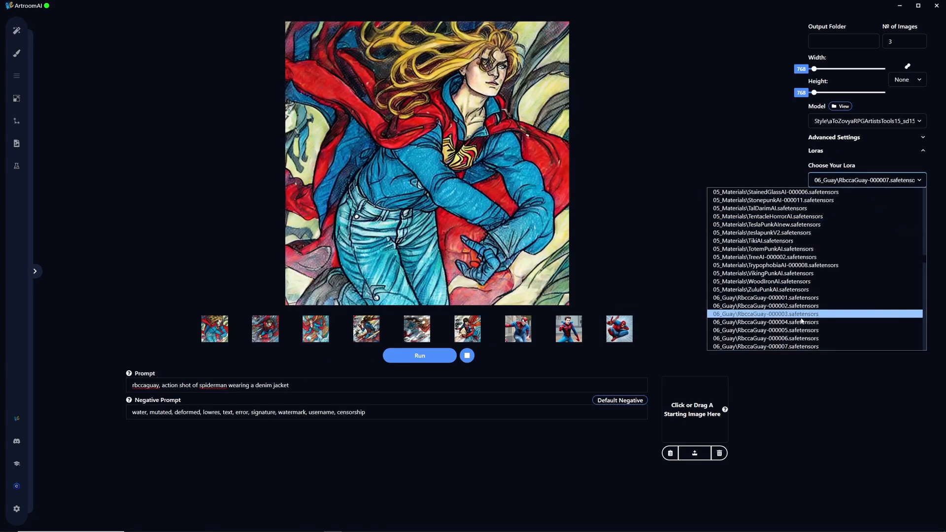
{"action": "left_click", "coordinate": [801, 330]}
{"action": "left_click", "coordinate": [432, 355]}
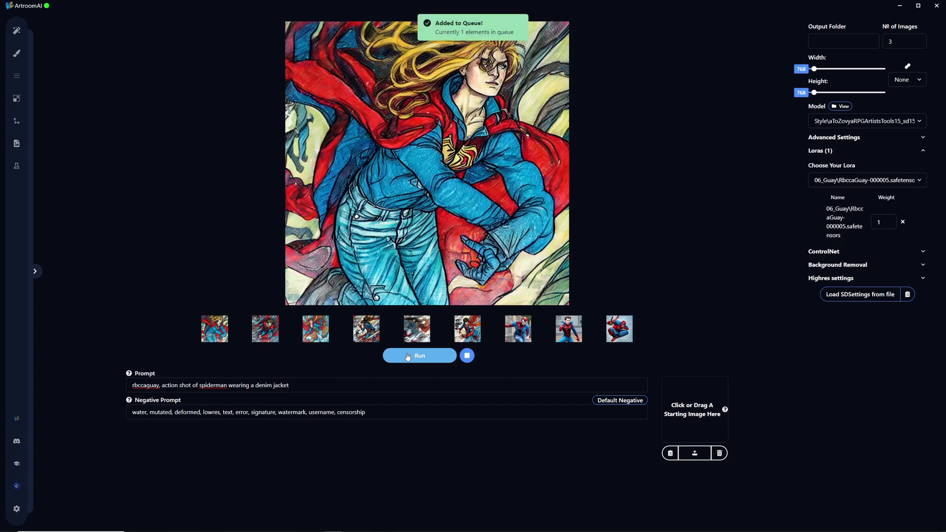